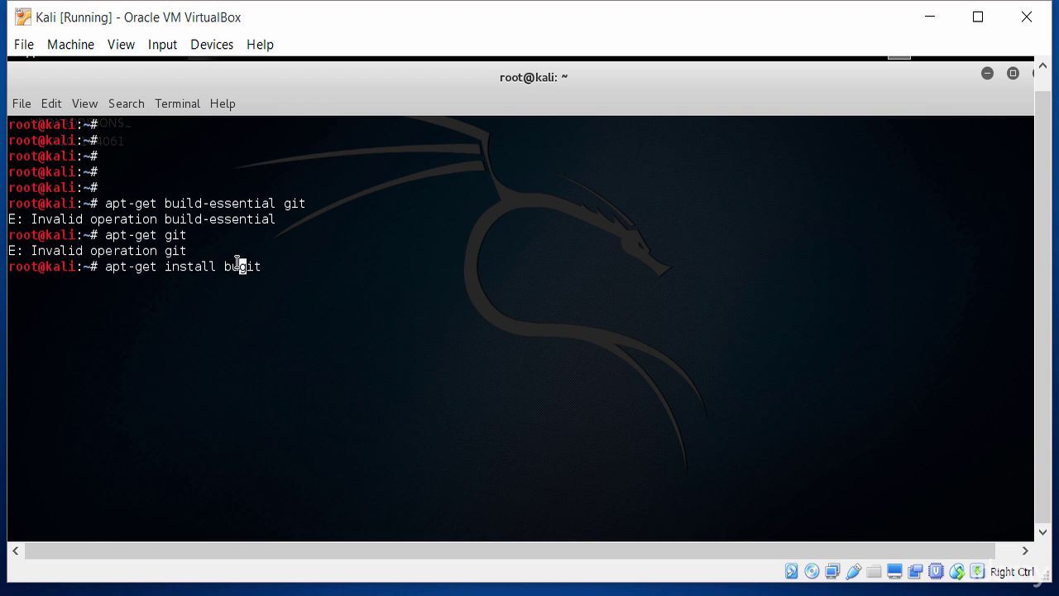
# Step: Run 'apt-get install build-essential git' and highlight both 'already the newest version' messages
pyautogui.write('uild-essential')
pyautogui.press('Return')
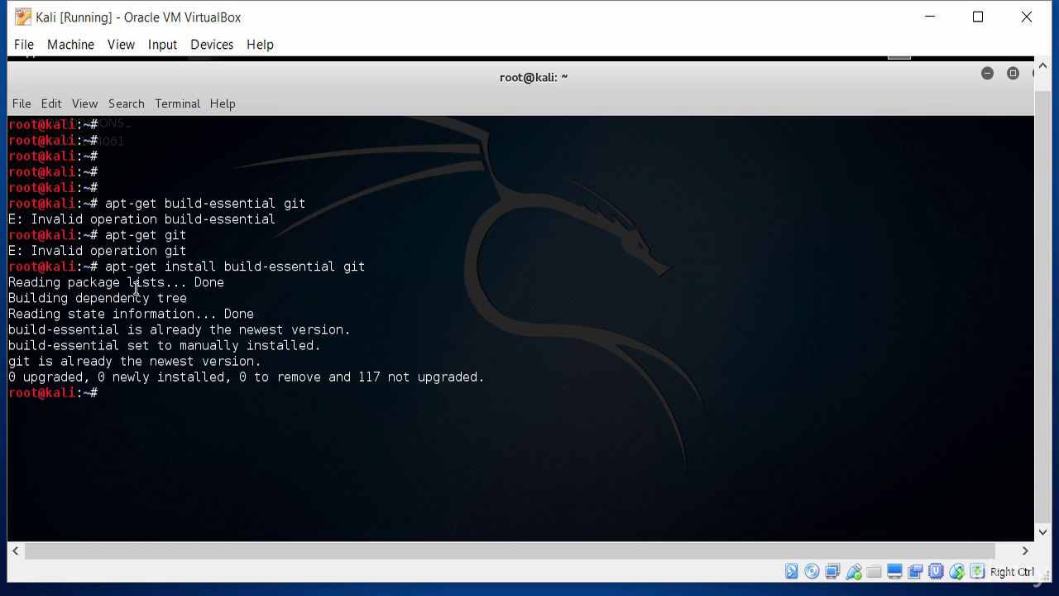
pyautogui.moveTo(127, 329); pyautogui.dragTo(350, 329)
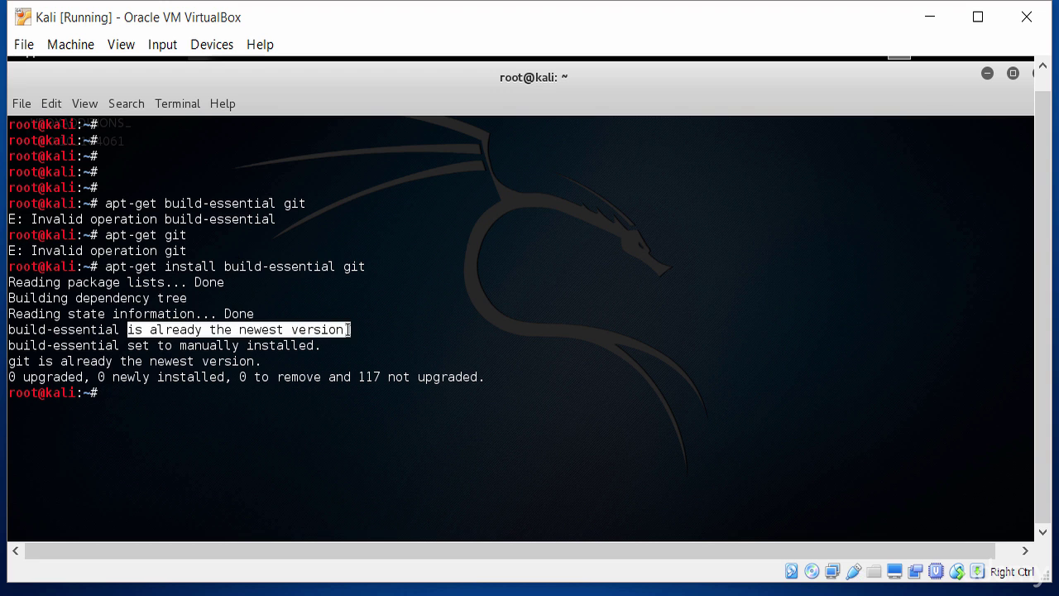
pyautogui.click(349, 328)
pyautogui.moveTo(64, 365); pyautogui.dragTo(287, 366)
pyautogui.click(288, 365)
pyautogui.press('Return')
pyautogui.press('Return')
pyautogui.press('Return')
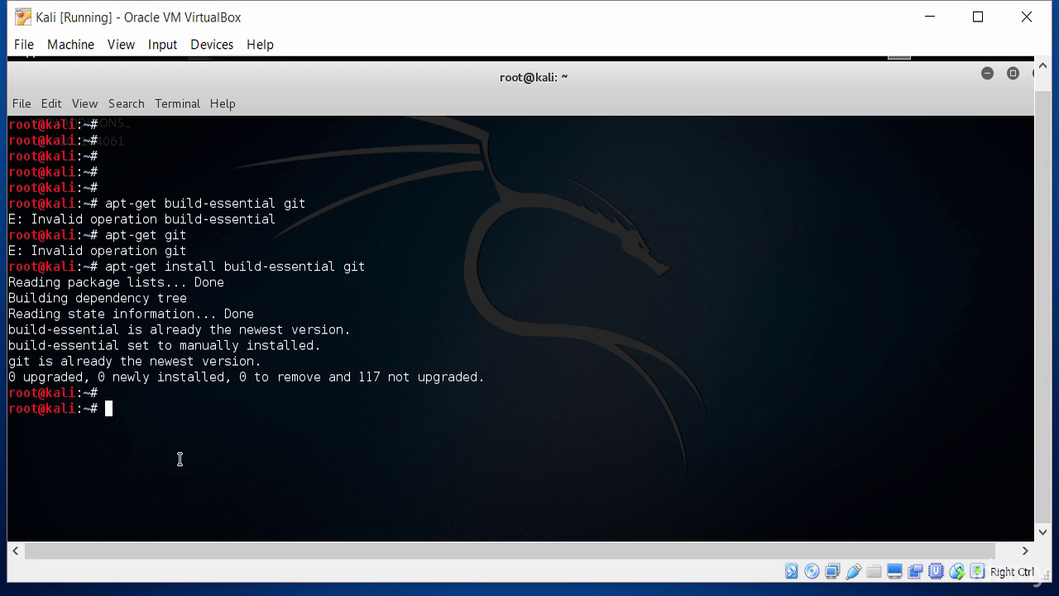
# Step: Clear the terminal and list the home folder contents with 'ls -l'
pyautogui.write('clear')
pyautogui.press('Return')
pyautogui.press('Return')
pyautogui.press('Return')
pyautogui.press('Return')
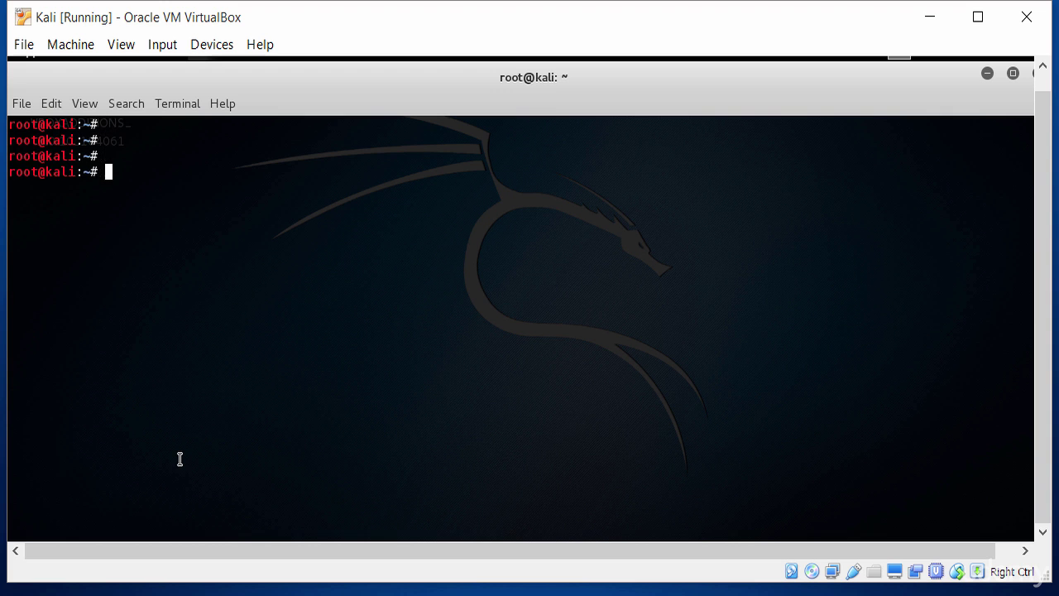
pyautogui.press('Return')
pyautogui.press('Return')
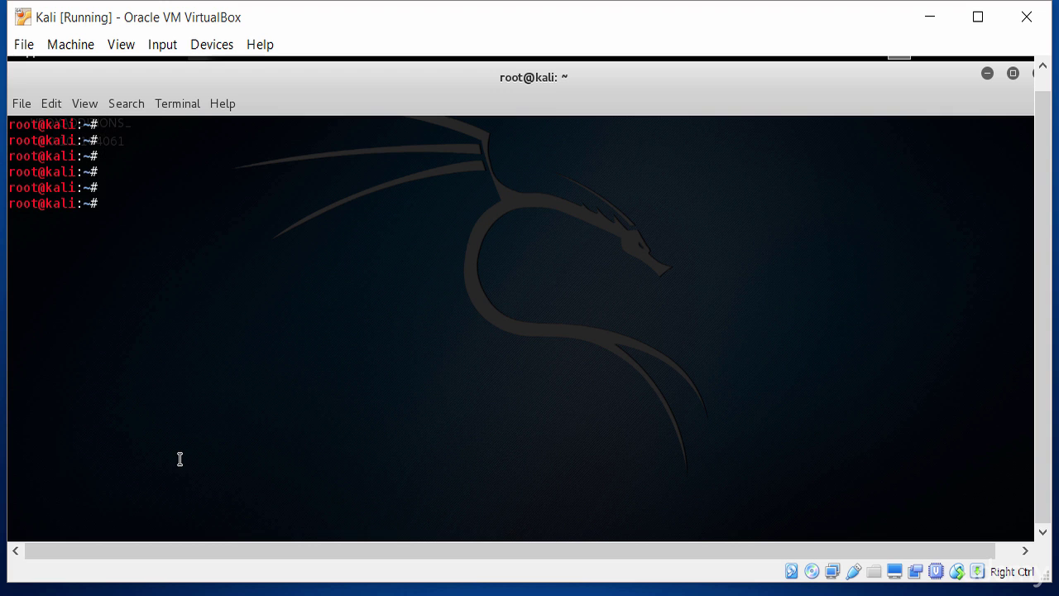
pyautogui.write('cd')
pyautogui.press('BackSpace')
pyautogui.press('BackSpace')
pyautogui.press('BackSpace')
pyautogui.write('ls -l')
pyautogui.press('Return')
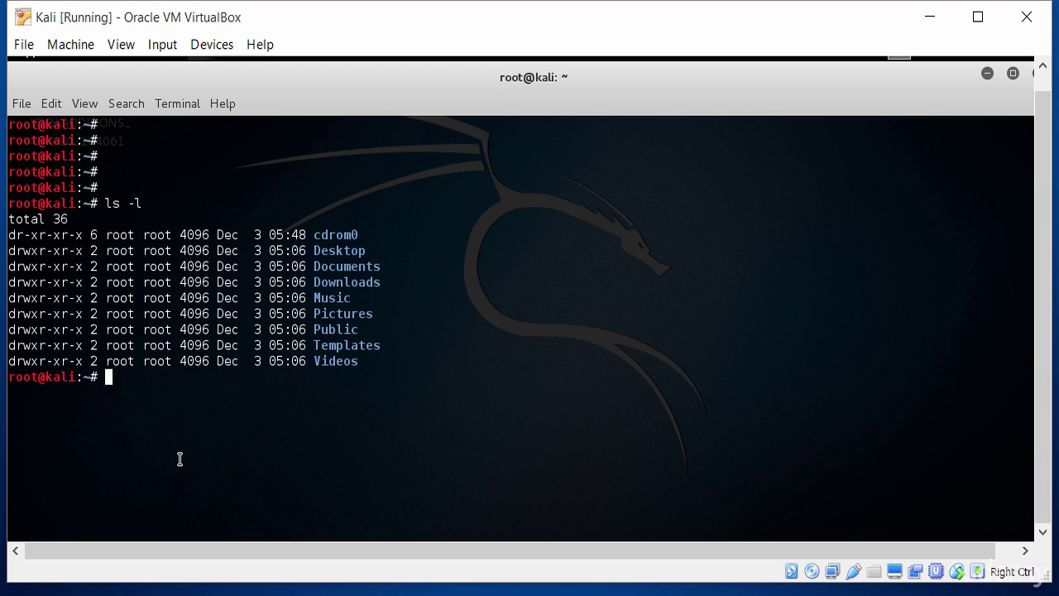
# Step: Enter cdrom0, list its files, and highlight the VBoxLinuxAdditions.run installer
pyautogui.write('cd cdrom')
pyautogui.press('Tab')
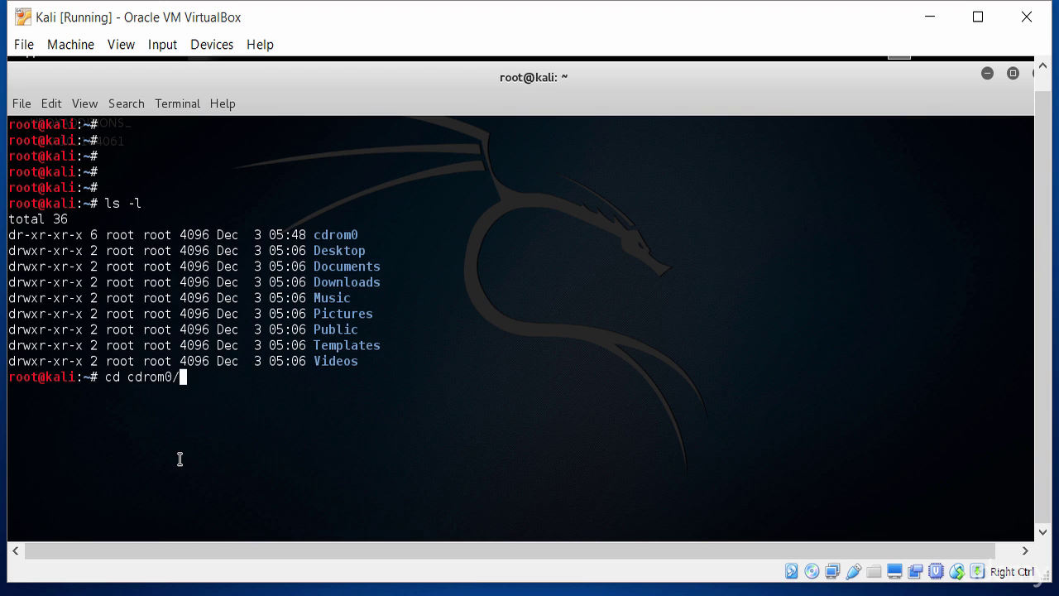
pyautogui.press('Return')
pyautogui.write('ll')
pyautogui.press('Return')
pyautogui.write('ls -l')
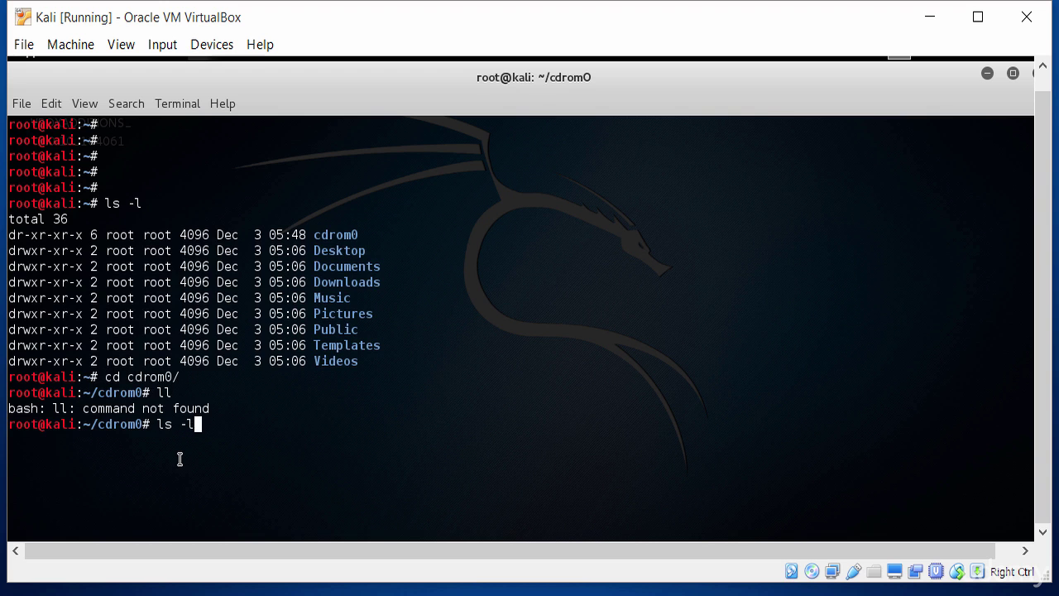
pyautogui.press('Return')
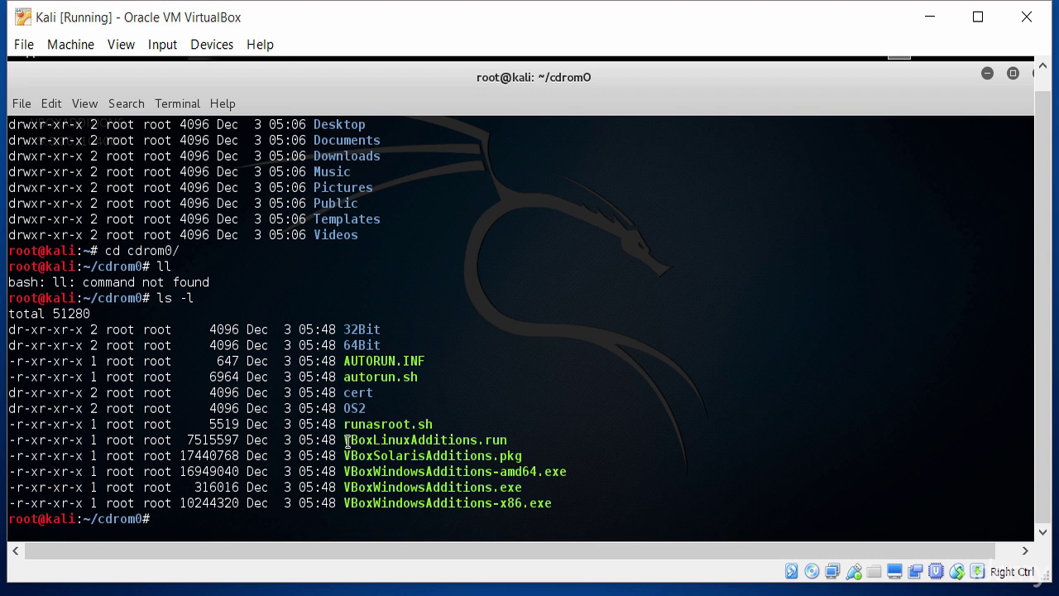
pyautogui.moveTo(344, 439); pyautogui.dragTo(512, 438)
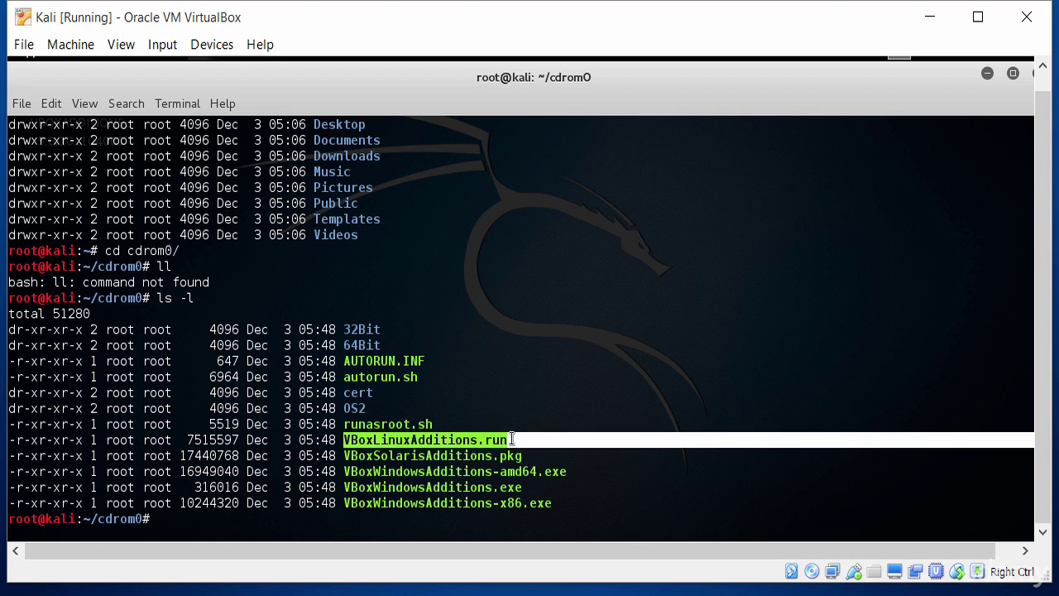
pyautogui.click(506, 439)
pyautogui.write('./')
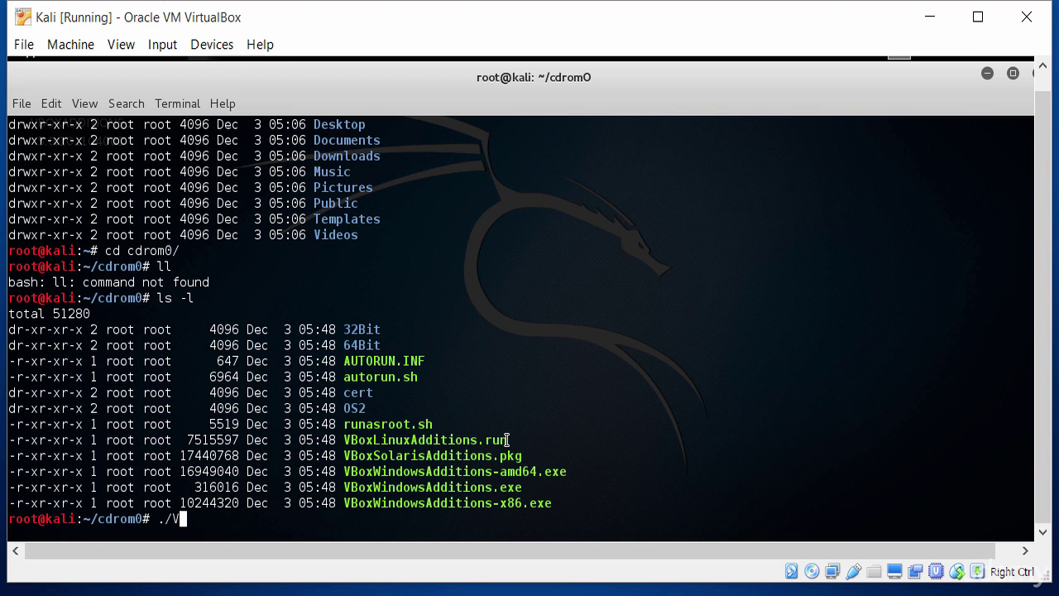
pyautogui.write('Vbo')
# Step: Run ./VBoxLinuxAdditions.run and let the Guest Additions installer finish
pyautogui.press('BackSpace')
pyautogui.press('BackSpace')
pyautogui.press('BackSpace')
pyautogui.write('VBoxLi')
pyautogui.press('Tab')
pyautogui.press('Return')
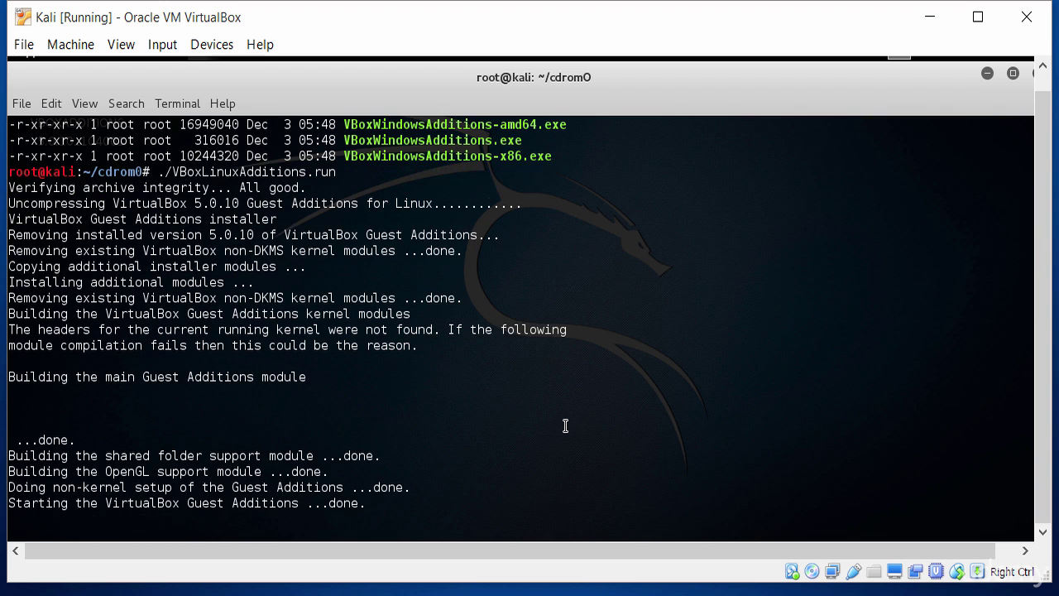
pyautogui.press('Return')
pyautogui.press('Return')
pyautogui.press('Return')
pyautogui.press('Return')
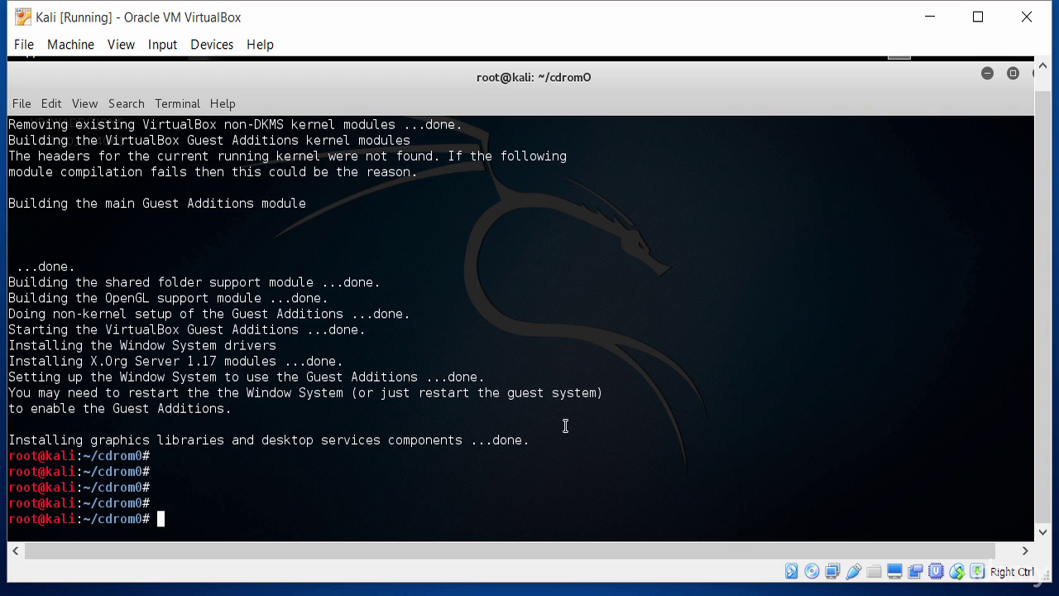
# Step: Restart Kali with the reboot command
pyautogui.press('Return')
pyautogui.press('Return')
pyautogui.press('Return')
pyautogui.press('Return')
pyautogui.press('Return')
pyautogui.press('Return')
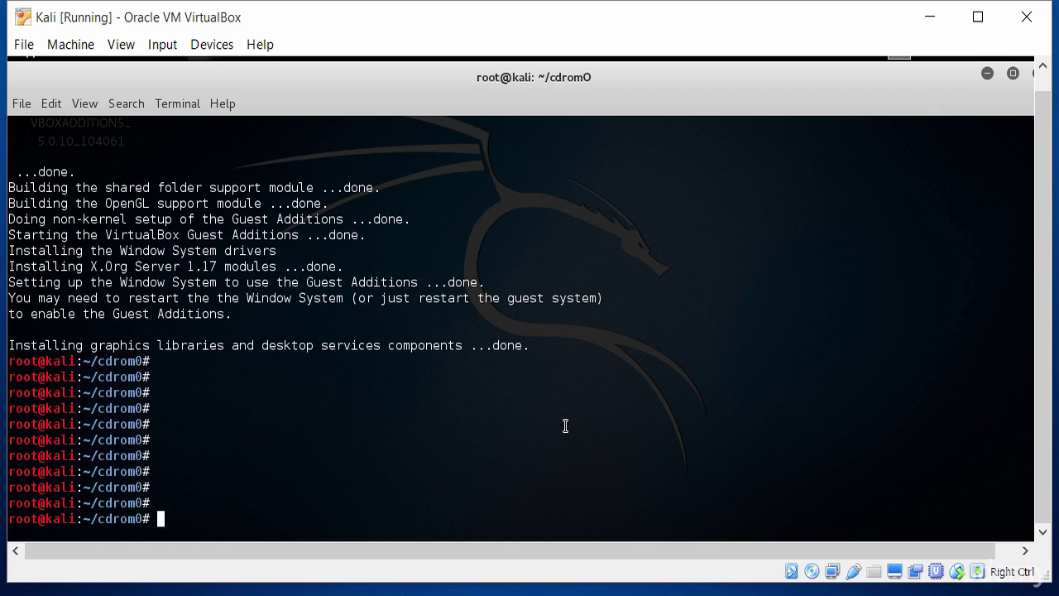
pyautogui.write('reboot')
pyautogui.press('Return')
pyautogui.press('Up')
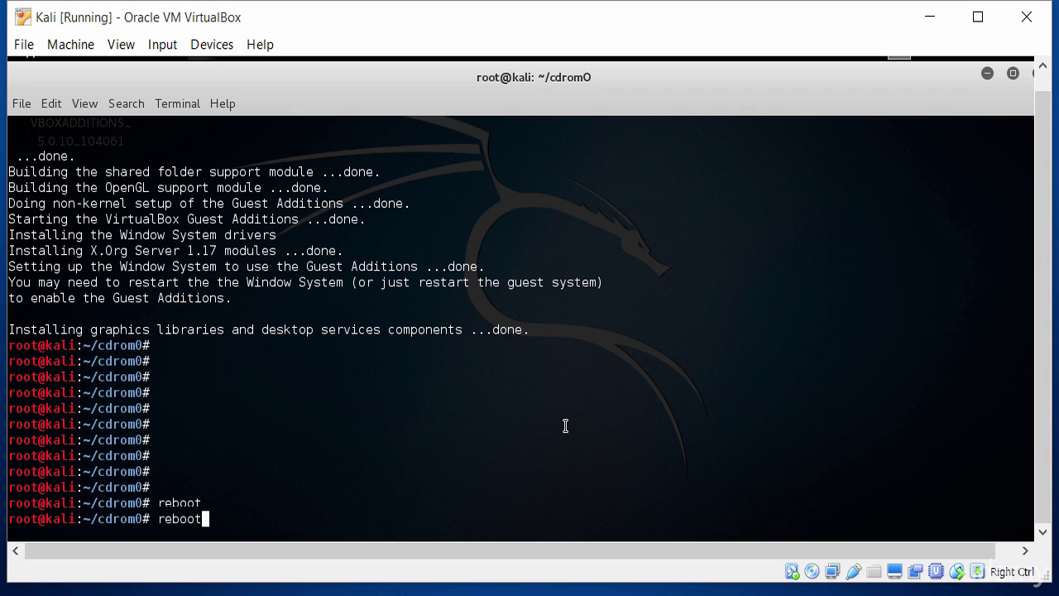
pyautogui.press('Return')
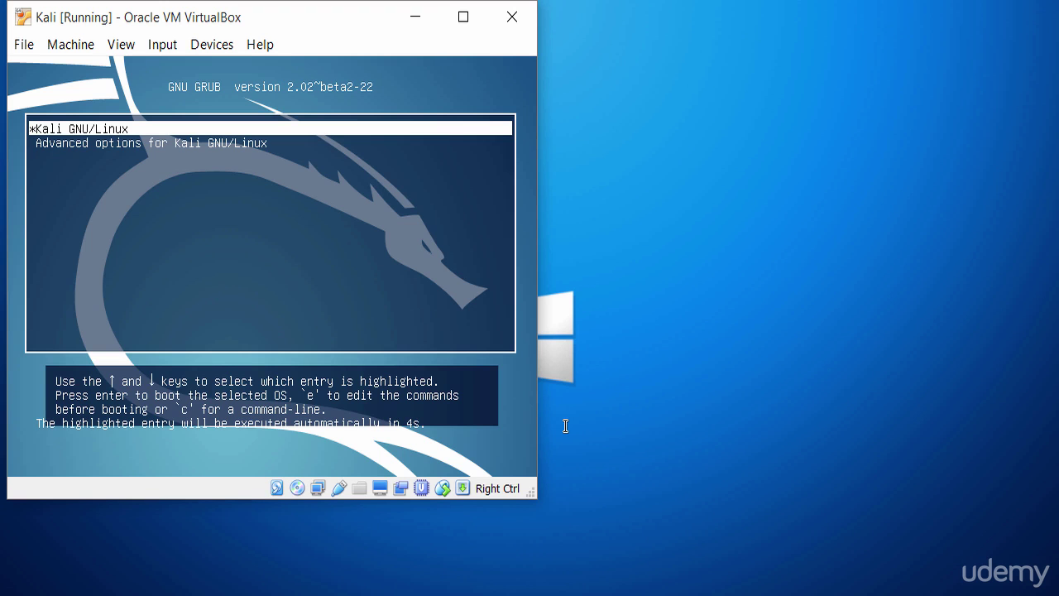
# Step: Boot Kali GNU/Linux and sign in to the desktop as root with the account password
pyautogui.press('Return')
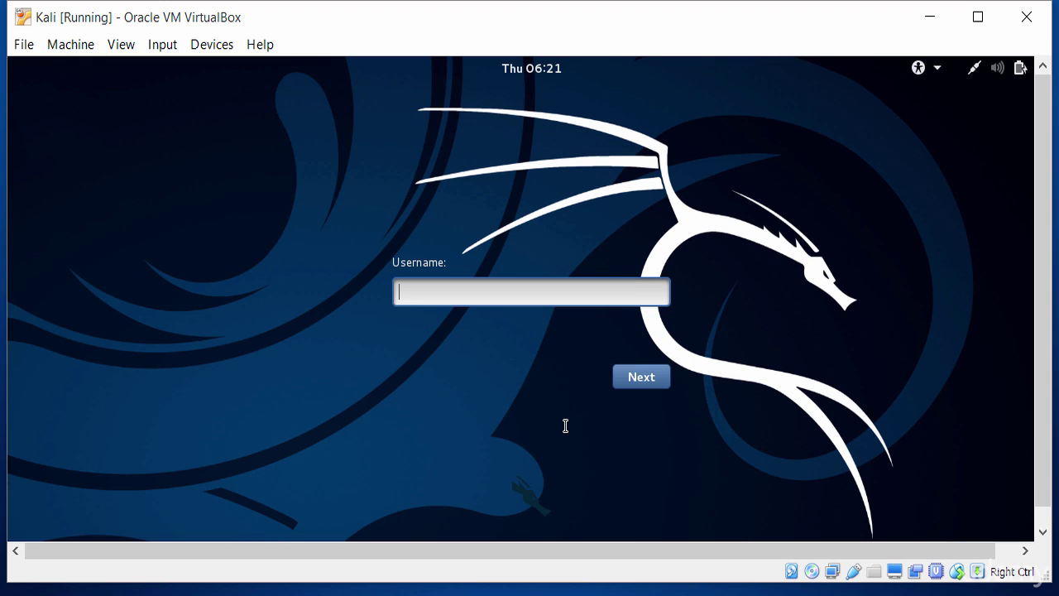
pyautogui.write('root')
pyautogui.press('Return')
pyautogui.write('toor')
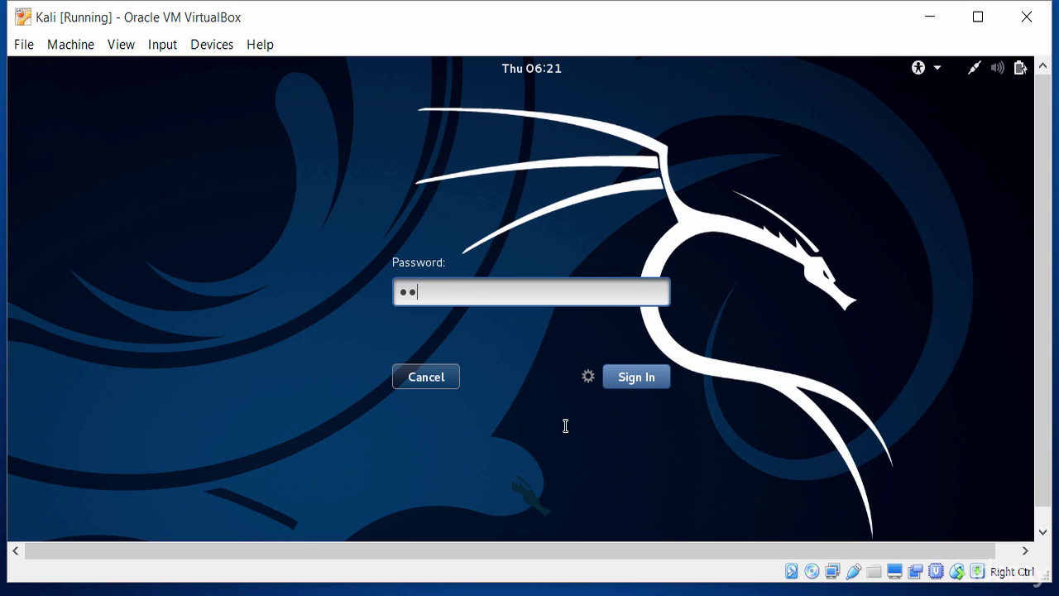
pyautogui.press('Return')
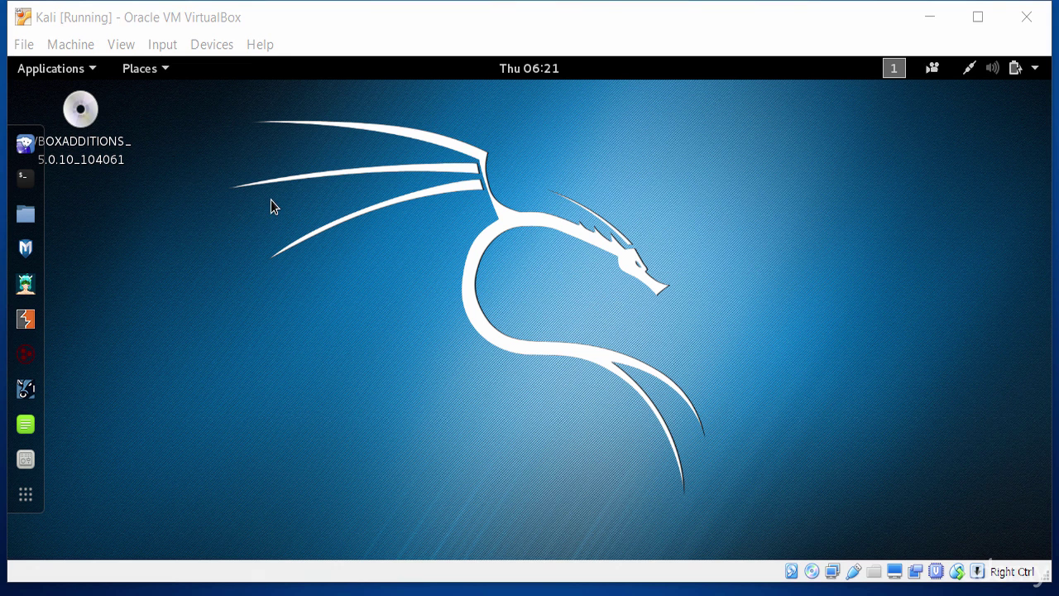
# Step: Open a terminal in the Kali guest and run ifconfig
pyautogui.click(161, 44)
pyautogui.click(130, 267)
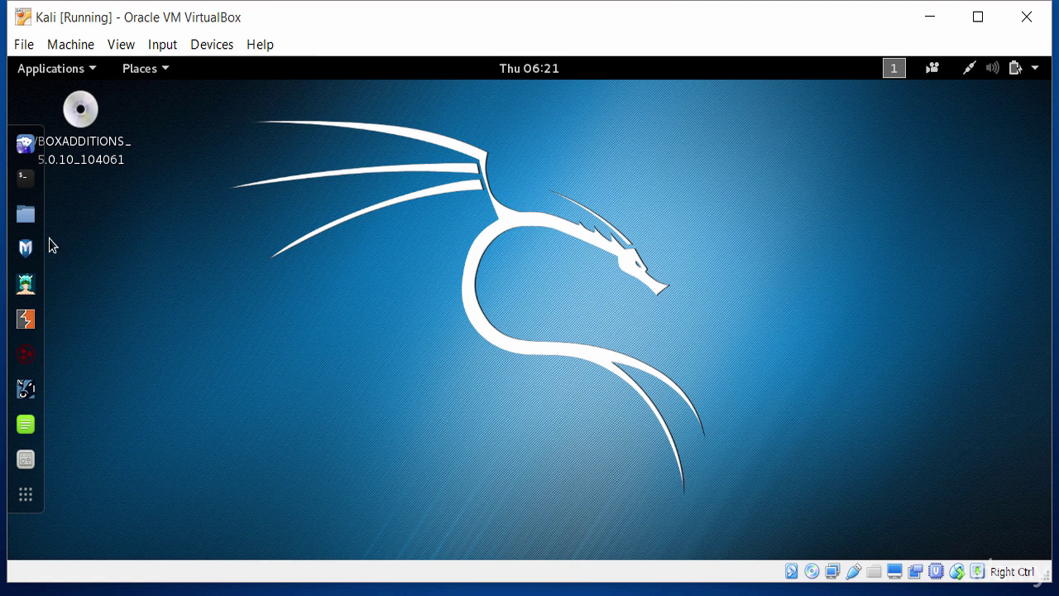
pyautogui.click(27, 179)
pyautogui.click(25, 177)
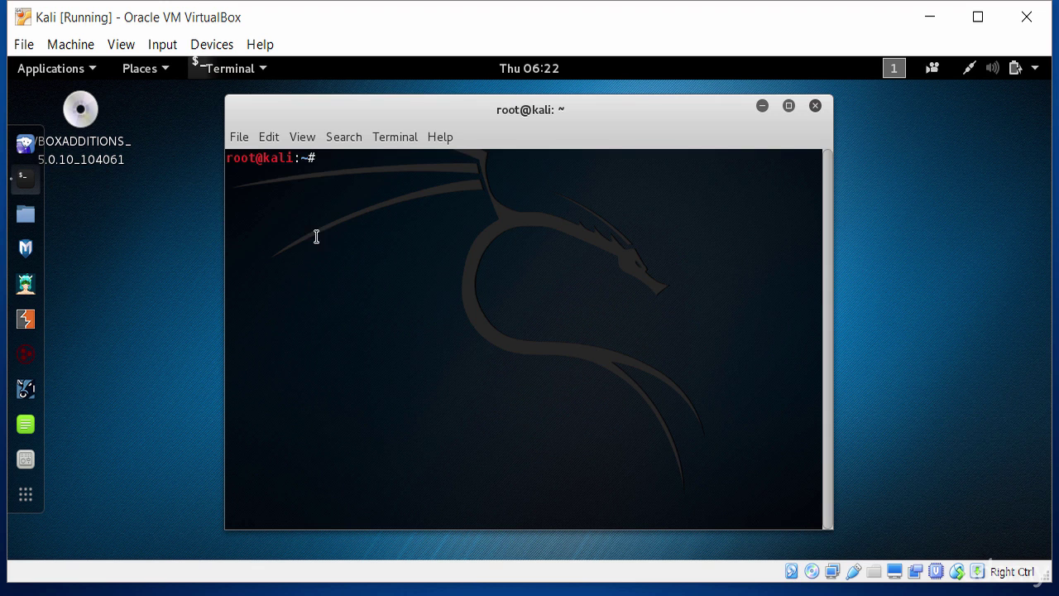
pyautogui.press('Return')
pyautogui.press('Return')
pyautogui.press('Return')
pyautogui.write('ifconfig')
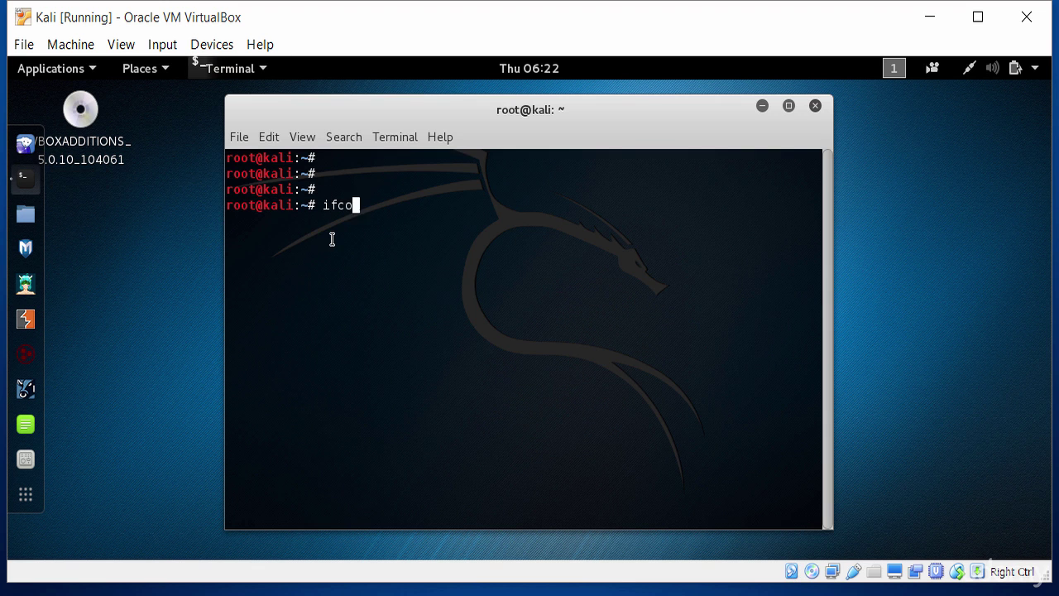
pyautogui.press('Return')
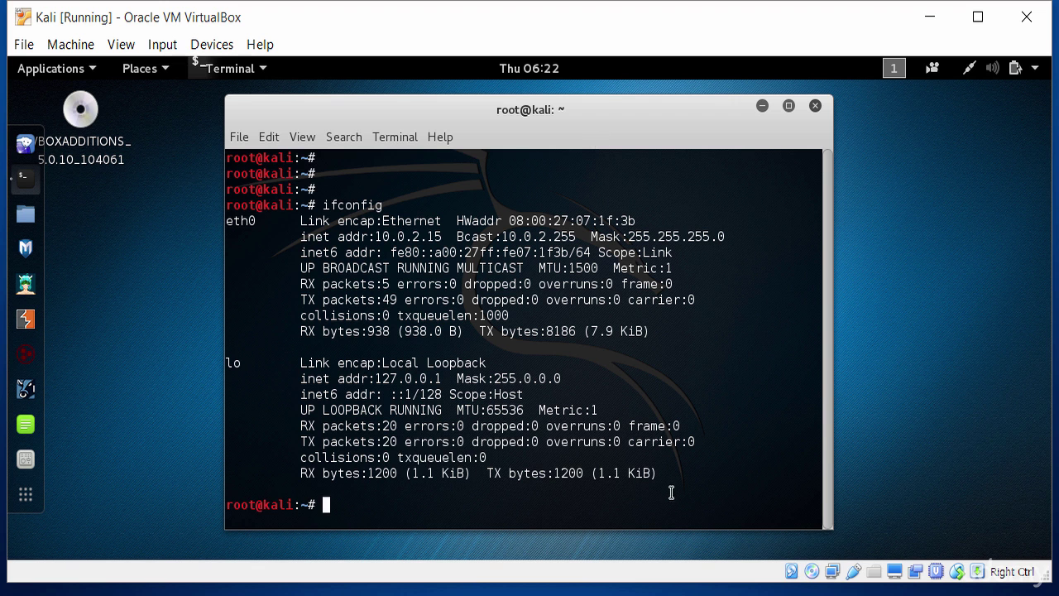
# Step: Copy the whole ifconfig output, from eth0 down, to the clipboard
pyautogui.moveTo(651, 474); pyautogui.dragTo(254, 222)
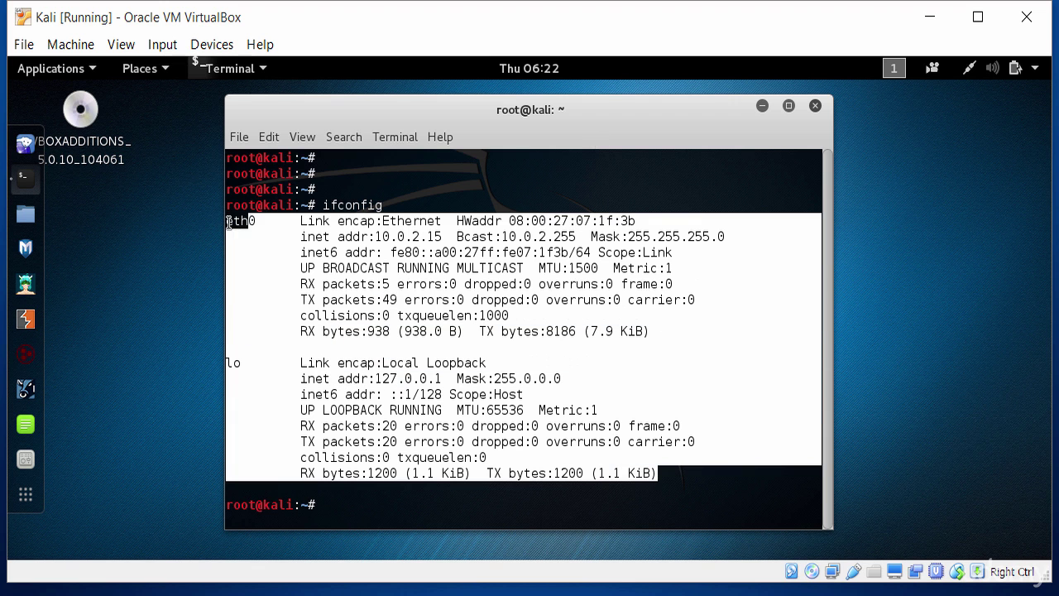
pyautogui.rightClick(254, 222)
pyautogui.click(307, 273)
pyautogui.press('super')
# Step: Paste the Kali ifconfig output into a new host Notepad, then delete it
pyautogui.write('notepad')
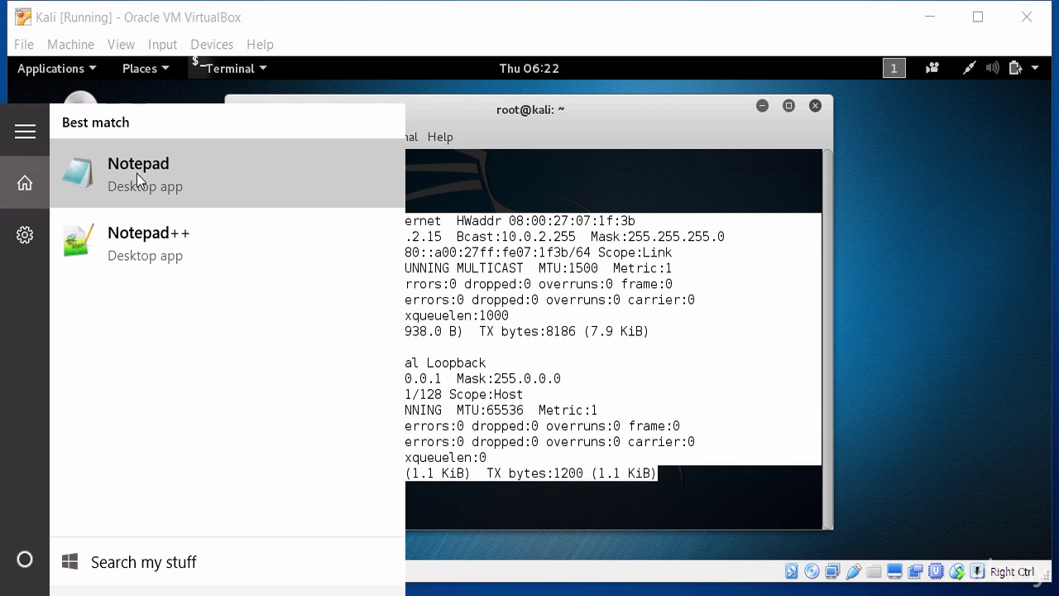
pyautogui.click(137, 172)
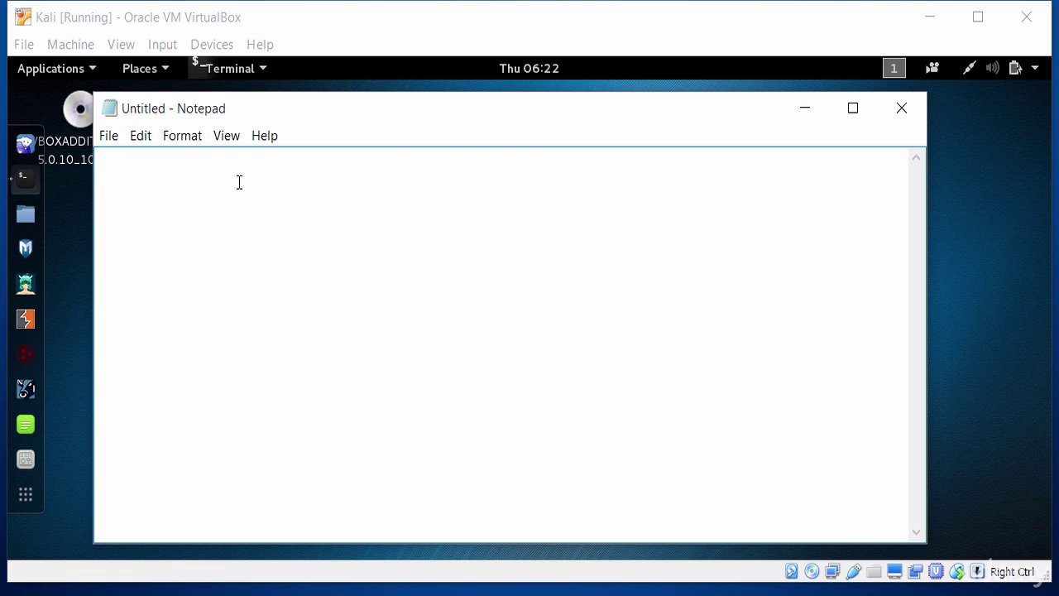
pyautogui.hotkey('ctrl', 'v')
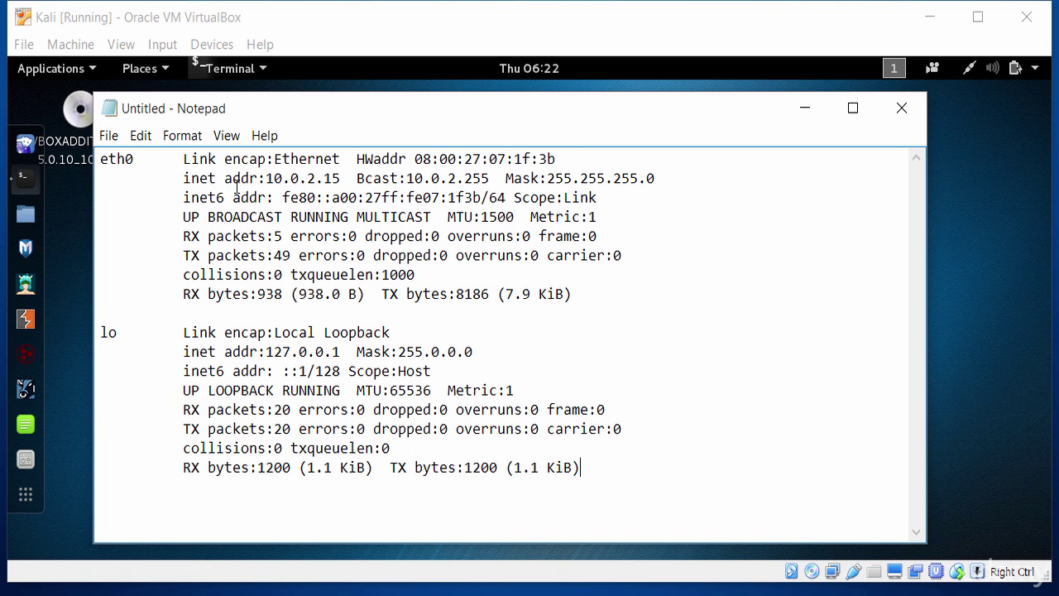
pyautogui.moveTo(101, 159); pyautogui.dragTo(82, 116)
pyautogui.click(721, 475)
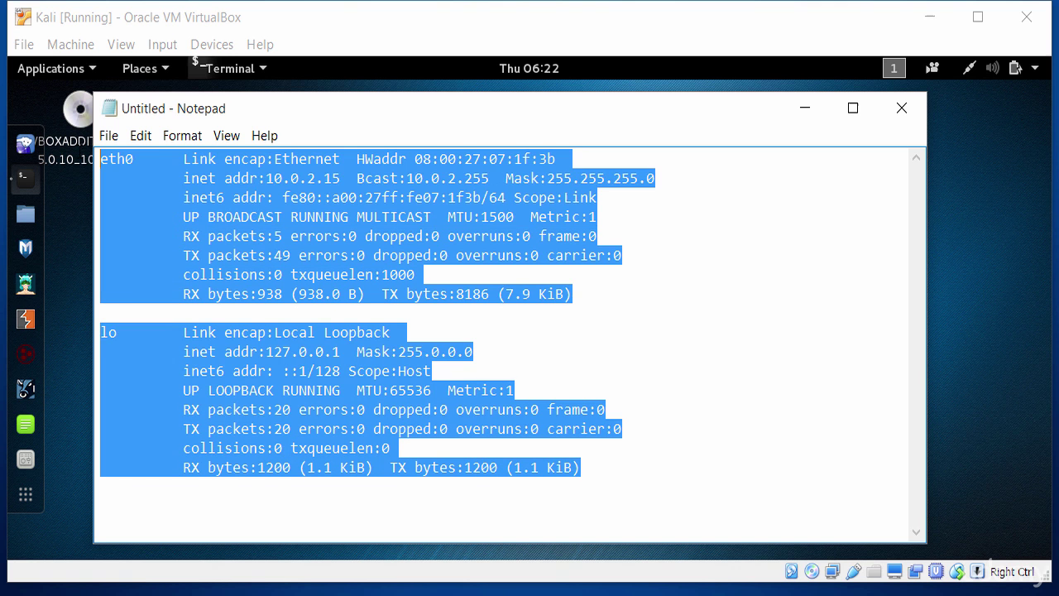
pyautogui.click(358, 317)
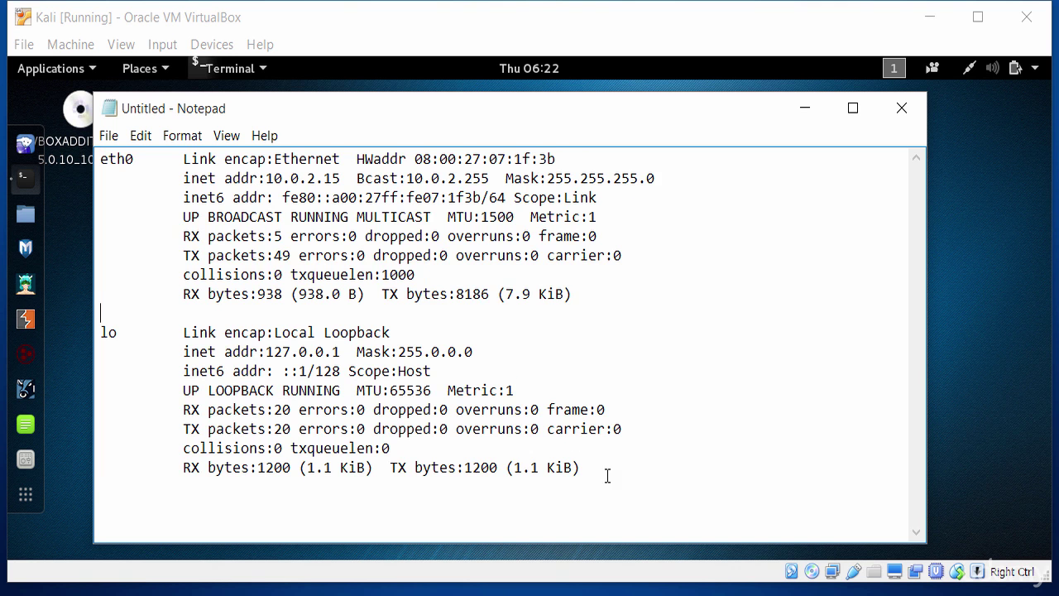
pyautogui.moveTo(607, 472); pyautogui.dragTo(99, 157)
pyautogui.press('BackSpace')
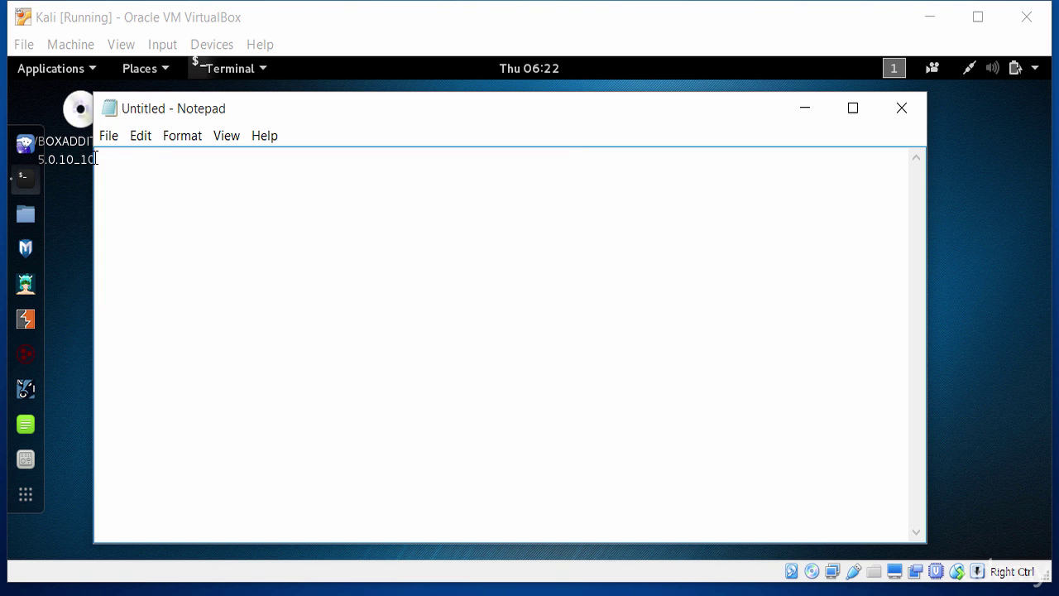
# Step: Type 'Windows', copy it to the clipboard, and minimize Notepad
pyautogui.write('Windows')
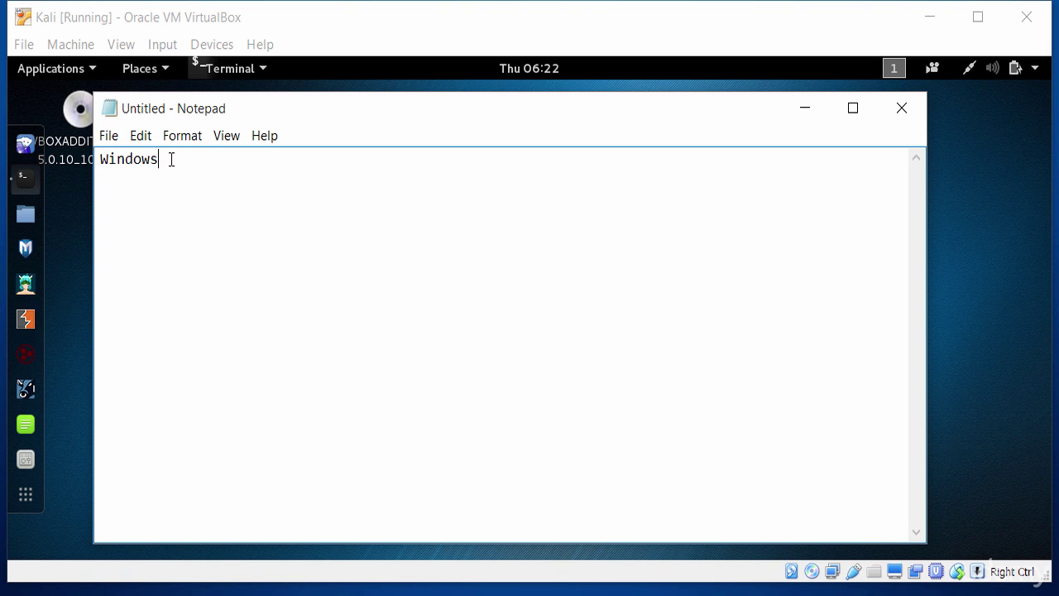
pyautogui.moveTo(170, 159); pyautogui.dragTo(98, 159)
pyautogui.rightClick(121, 163)
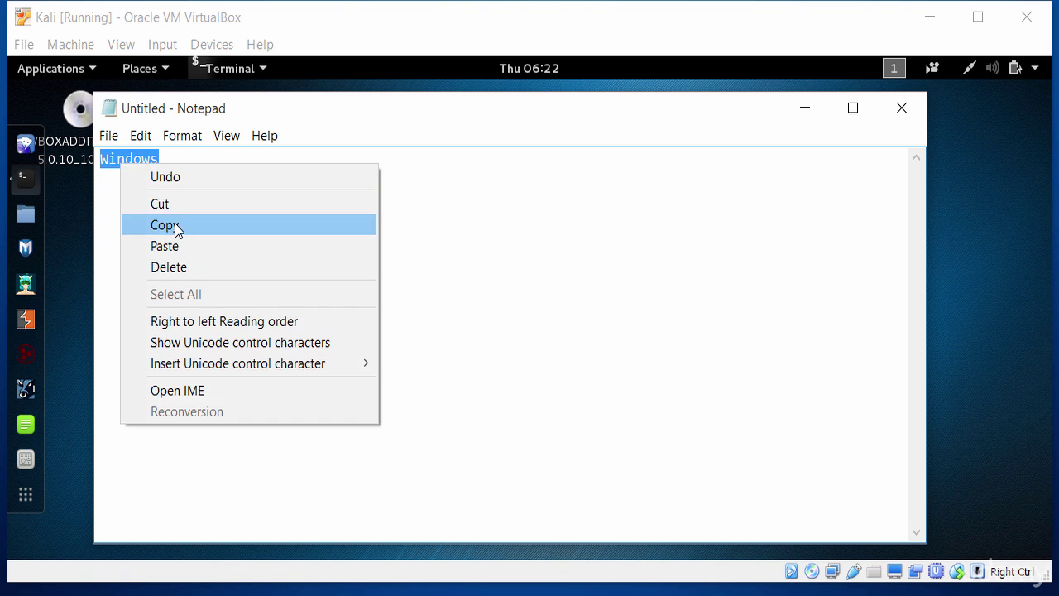
pyautogui.click(173, 226)
pyautogui.click(820, 114)
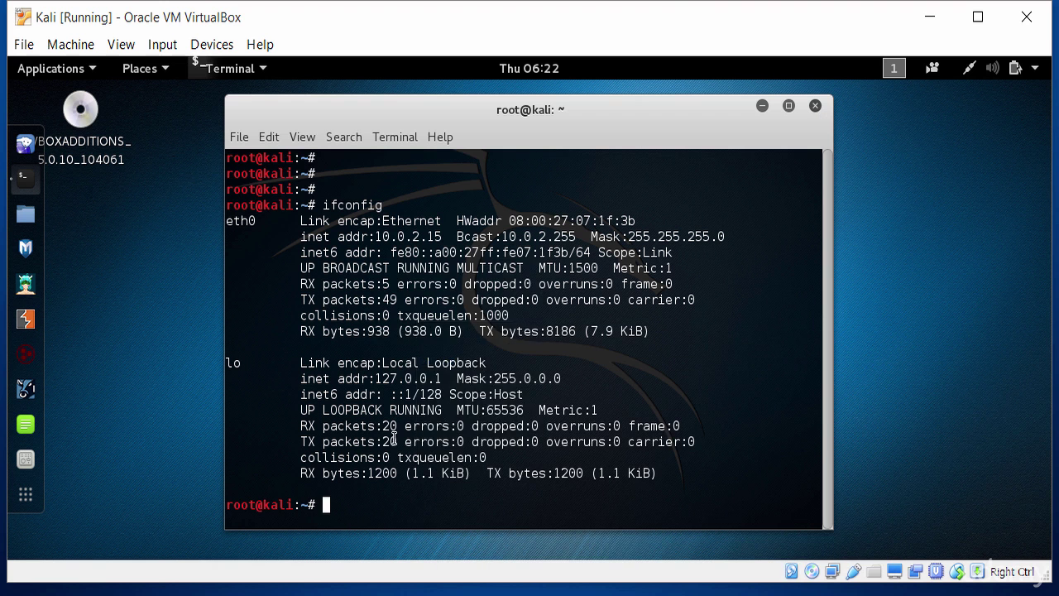
# Step: Paste the host's 'Windows' text into the Kali terminal, erase it, and add empty prompts
pyautogui.rightClick(397, 252)
pyautogui.click(477, 325)
pyautogui.press('BackSpace')
pyautogui.press('BackSpace')
pyautogui.press('BackSpace')
pyautogui.press('BackSpace')
pyautogui.press('BackSpace')
pyautogui.press('BackSpace')
pyautogui.press('BackSpace')
pyautogui.press('Return')
pyautogui.press('Return')
pyautogui.press('Return')
pyautogui.press('Return')
pyautogui.press('Return')
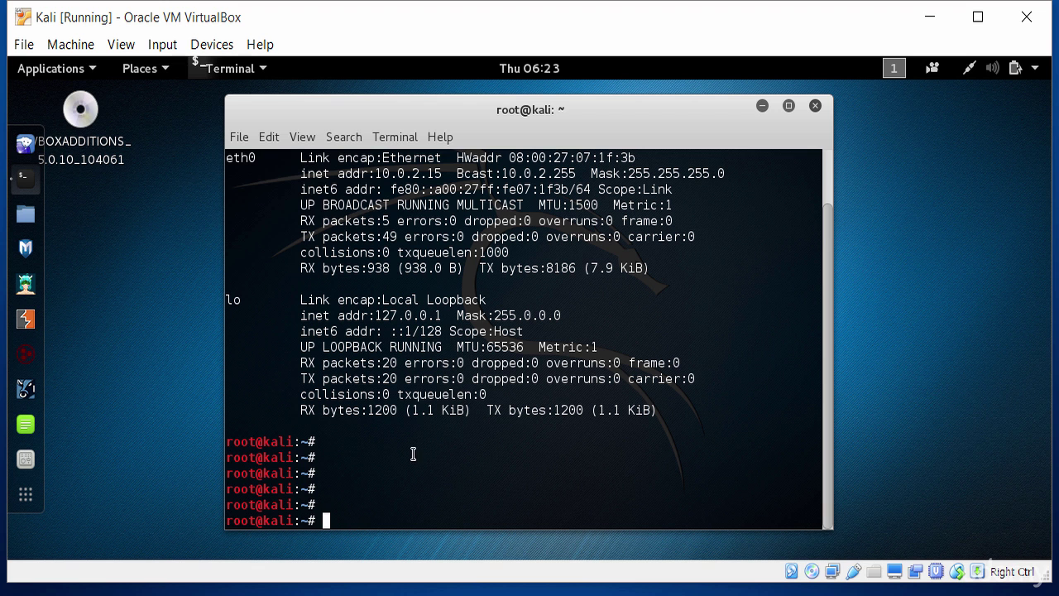
pyautogui.click(968, 71)
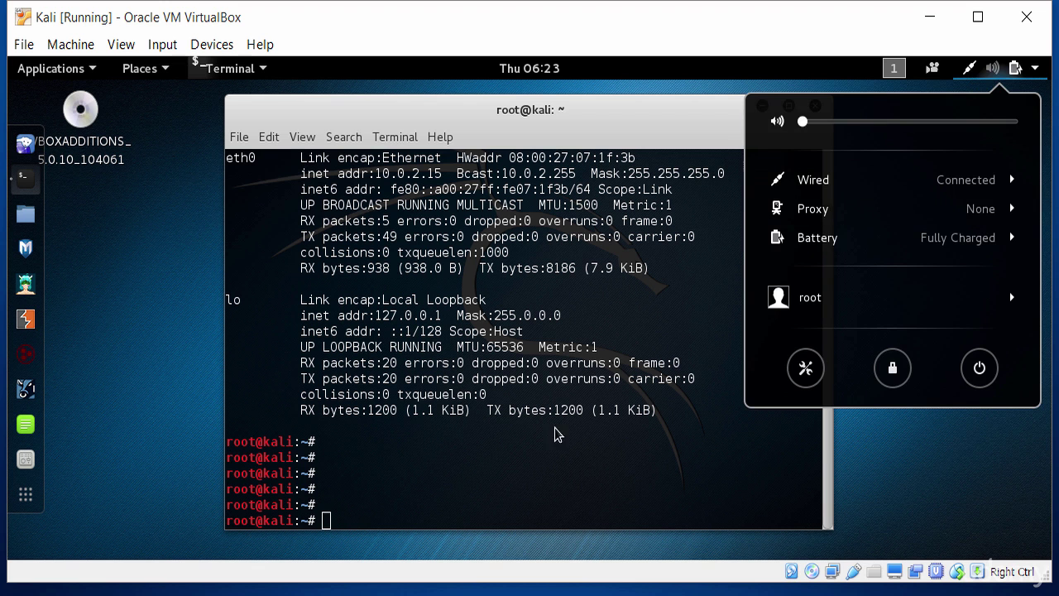
pyautogui.click(513, 472)
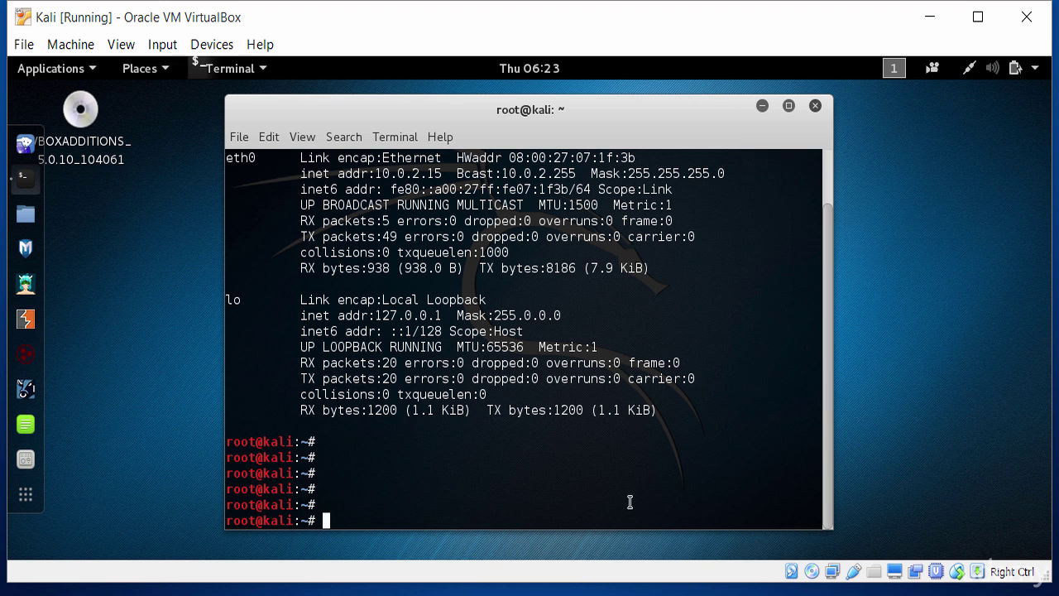